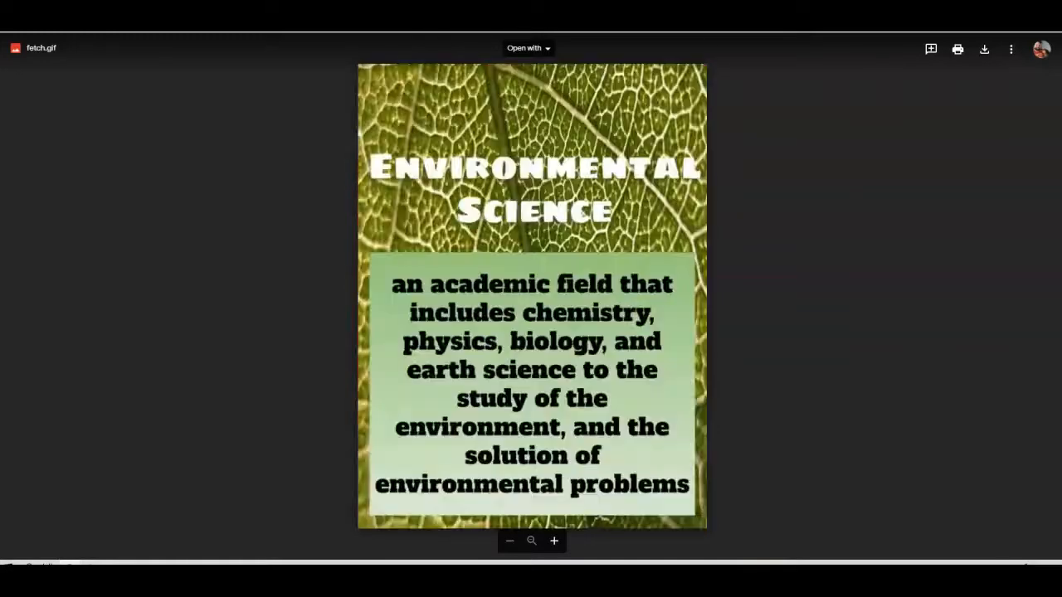
- Switch to the Padlet Branches of Biology board and scroll through the students' animated GIF posts
{"action": "left_click", "coordinate": [701, 10]}
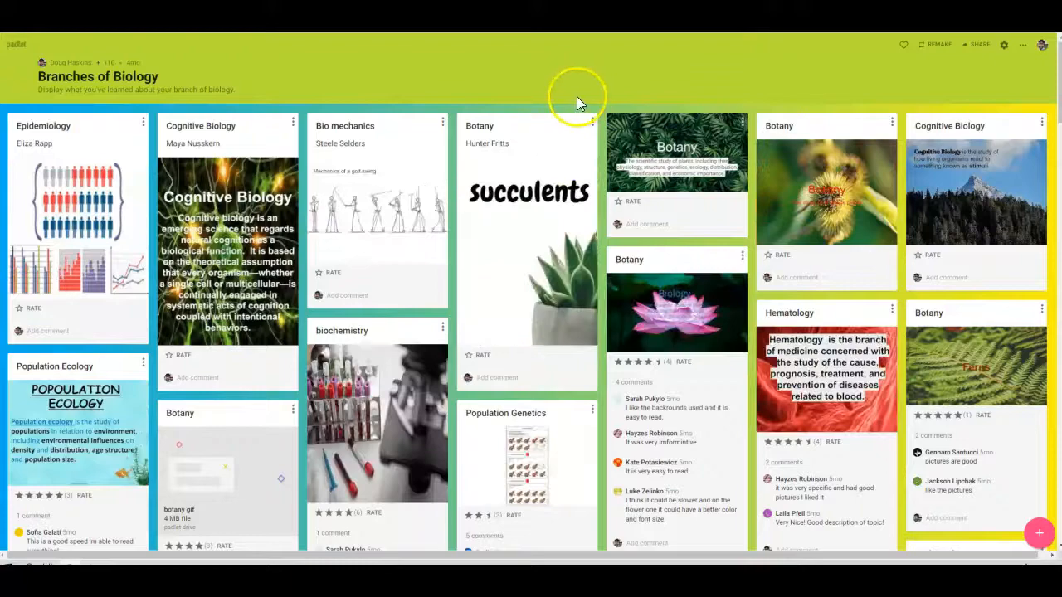
{"action": "scroll", "coordinate": [557, 100], "scroll_direction": "down", "scroll_amount": 3}
{"action": "scroll", "coordinate": [555, 120], "scroll_direction": "down", "scroll_amount": 1}
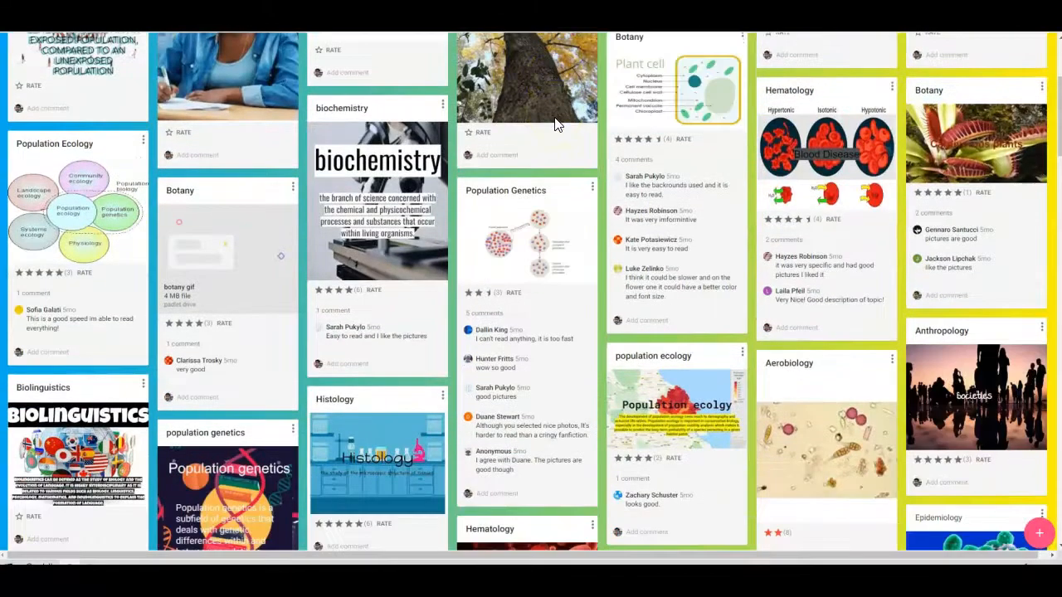
{"action": "scroll", "coordinate": [556, 125], "scroll_direction": "down", "scroll_amount": 2}
{"action": "scroll", "coordinate": [555, 125], "scroll_direction": "down", "scroll_amount": 5}
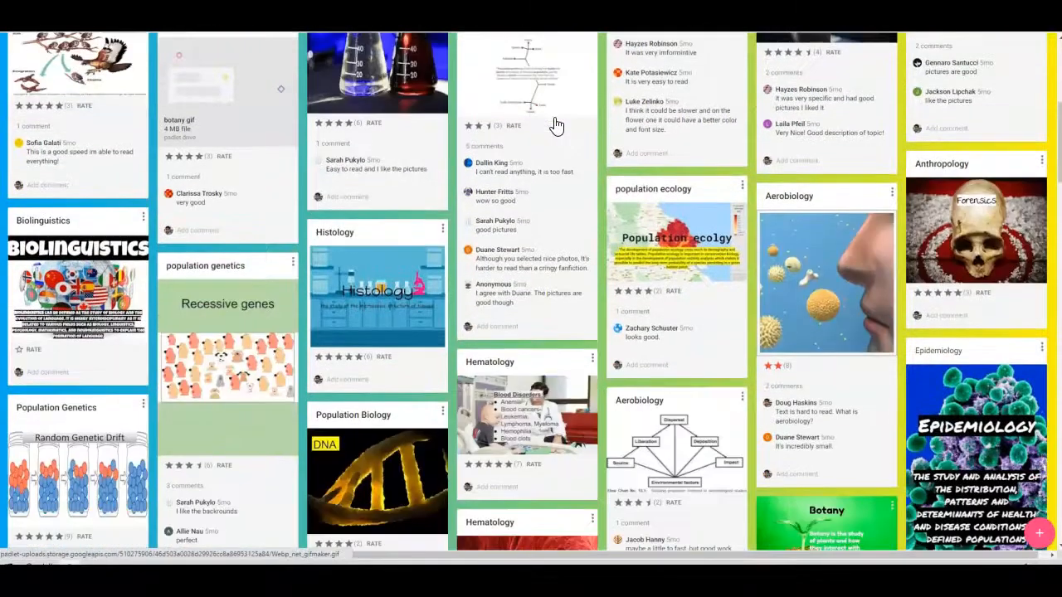
{"action": "scroll", "coordinate": [554, 122], "scroll_direction": "down", "scroll_amount": 4}
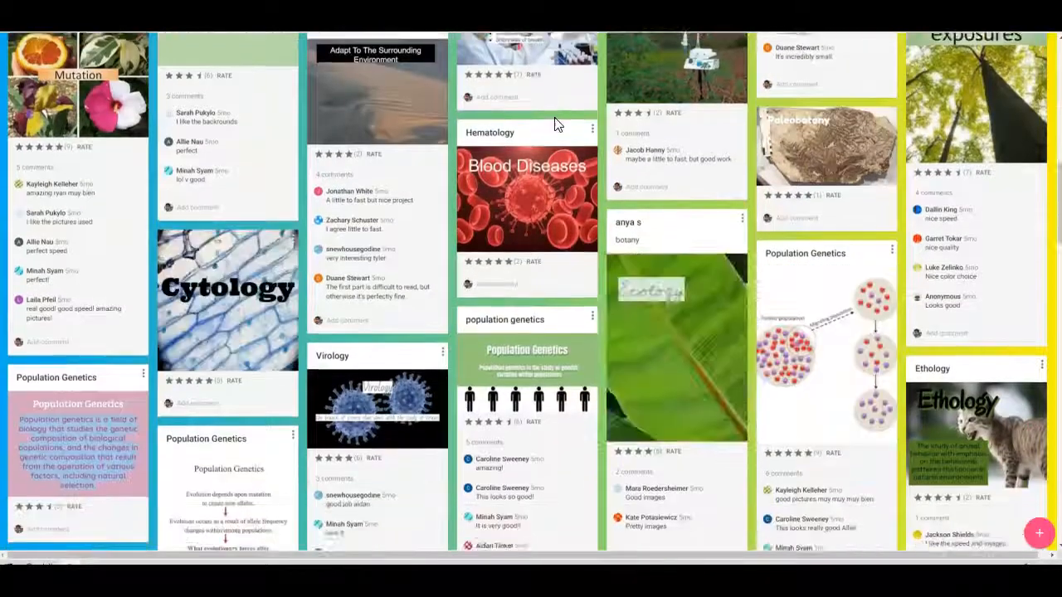
{"action": "scroll", "coordinate": [556, 125], "scroll_direction": "down", "scroll_amount": 6}
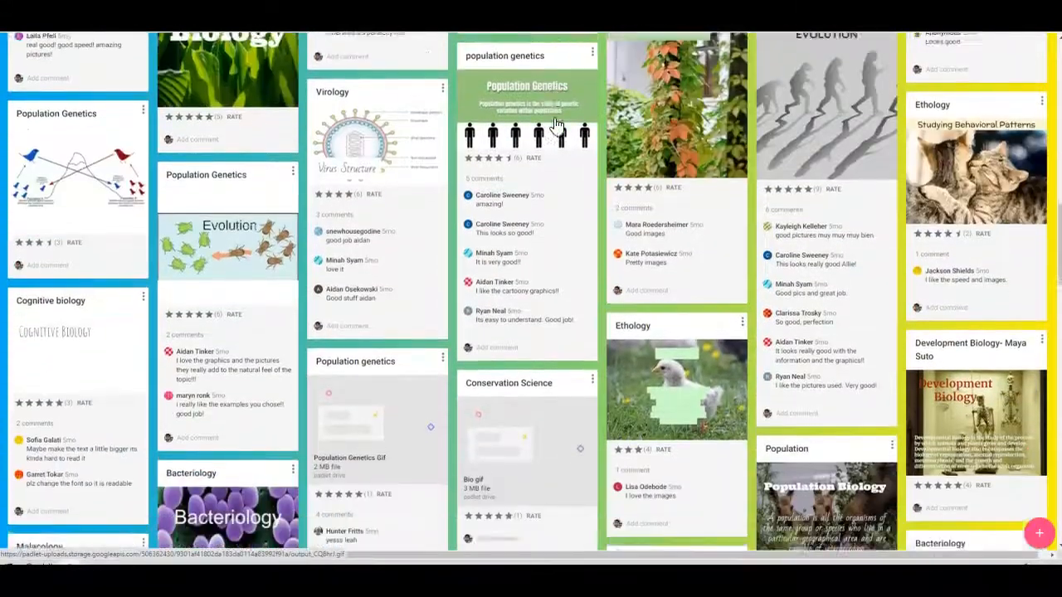
{"action": "scroll", "coordinate": [554, 124], "scroll_direction": "down", "scroll_amount": 6}
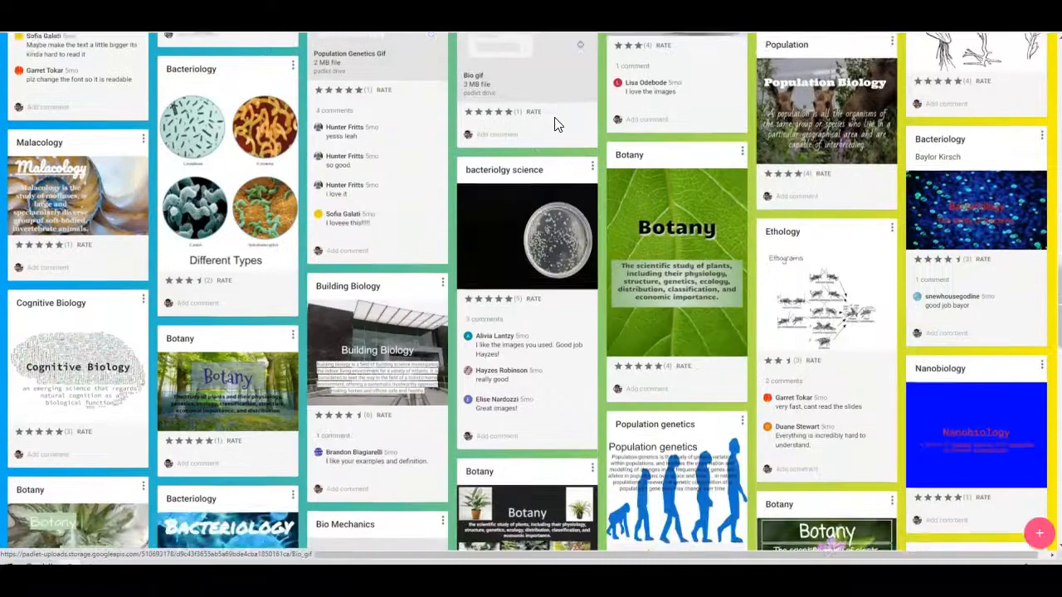
{"action": "scroll", "coordinate": [554, 125], "scroll_direction": "down", "scroll_amount": 6}
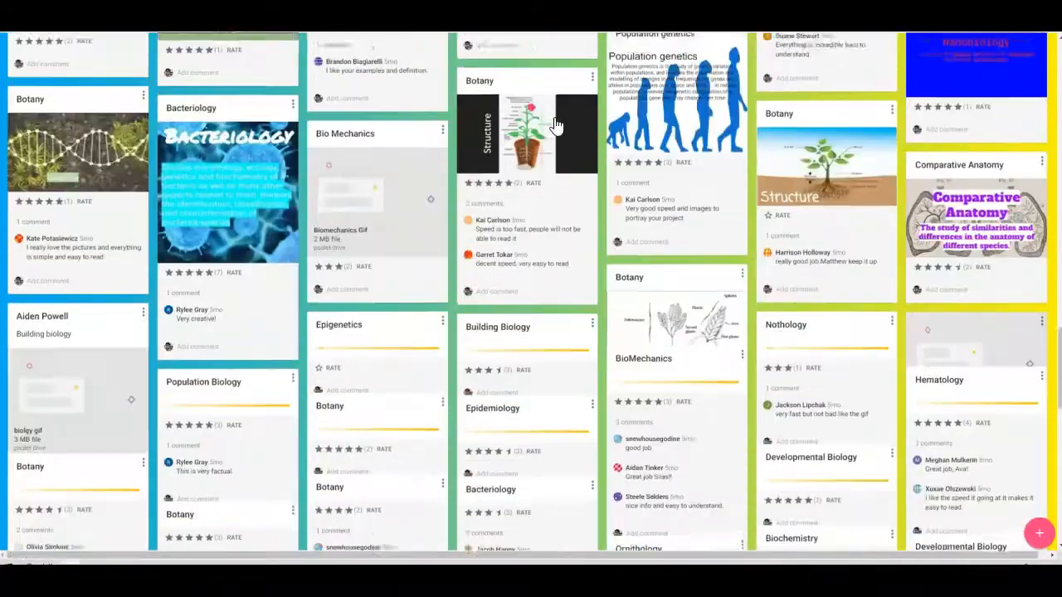
{"action": "scroll", "coordinate": [556, 124], "scroll_direction": "down", "scroll_amount": 6}
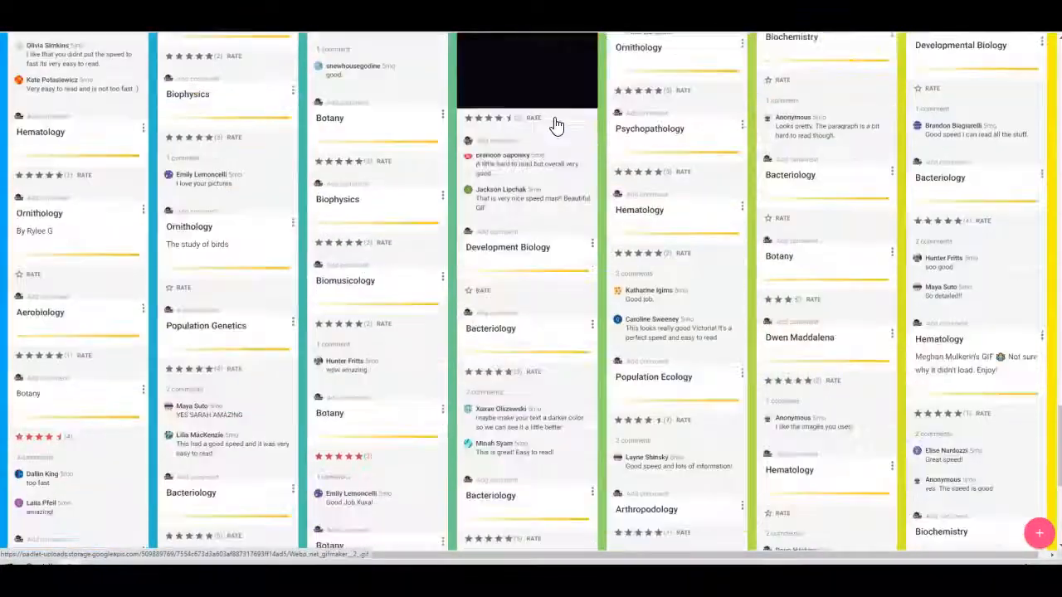
{"action": "scroll", "coordinate": [557, 125], "scroll_direction": "down", "scroll_amount": 2}
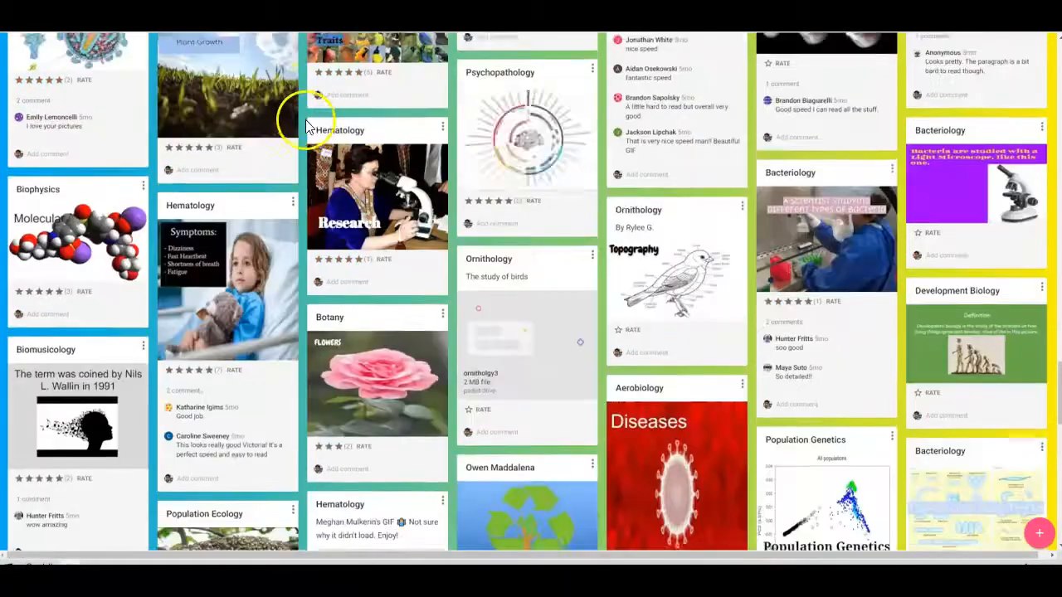
{"action": "scroll", "coordinate": [305, 122], "scroll_direction": "down", "scroll_amount": 3}
{"action": "scroll", "coordinate": [305, 122], "scroll_direction": "down", "scroll_amount": 5}
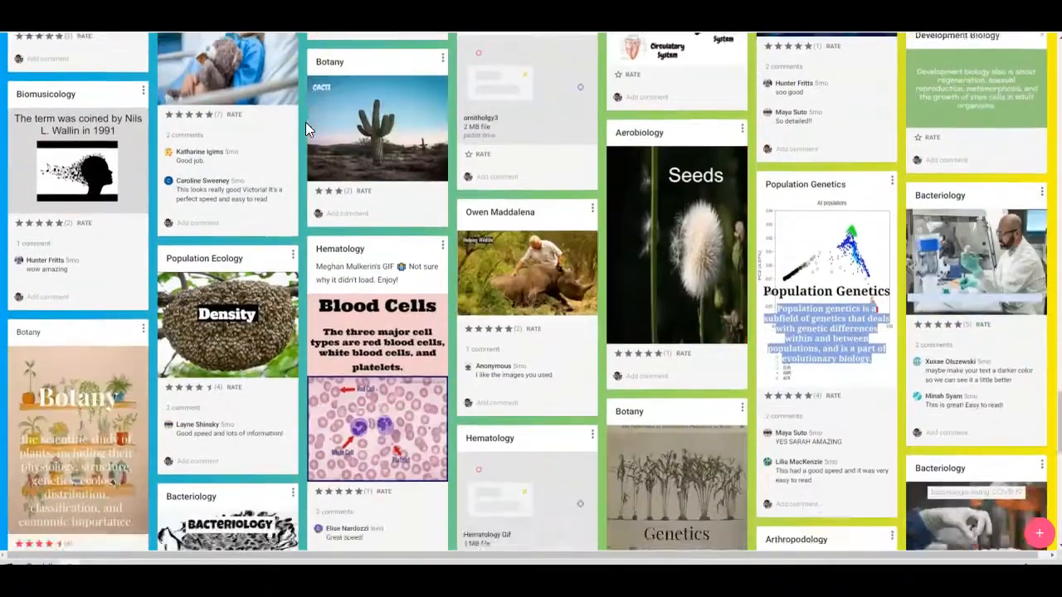
{"action": "scroll", "coordinate": [305, 121], "scroll_direction": "down", "scroll_amount": 1}
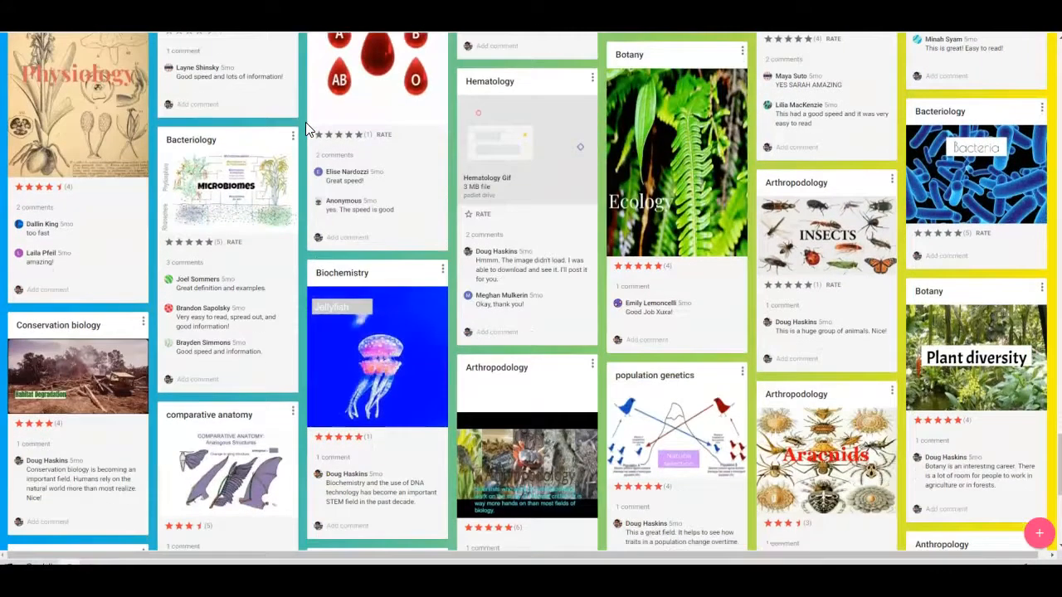
{"action": "scroll", "coordinate": [306, 122], "scroll_direction": "down", "scroll_amount": 4}
{"action": "scroll", "coordinate": [305, 122], "scroll_direction": "down", "scroll_amount": 2}
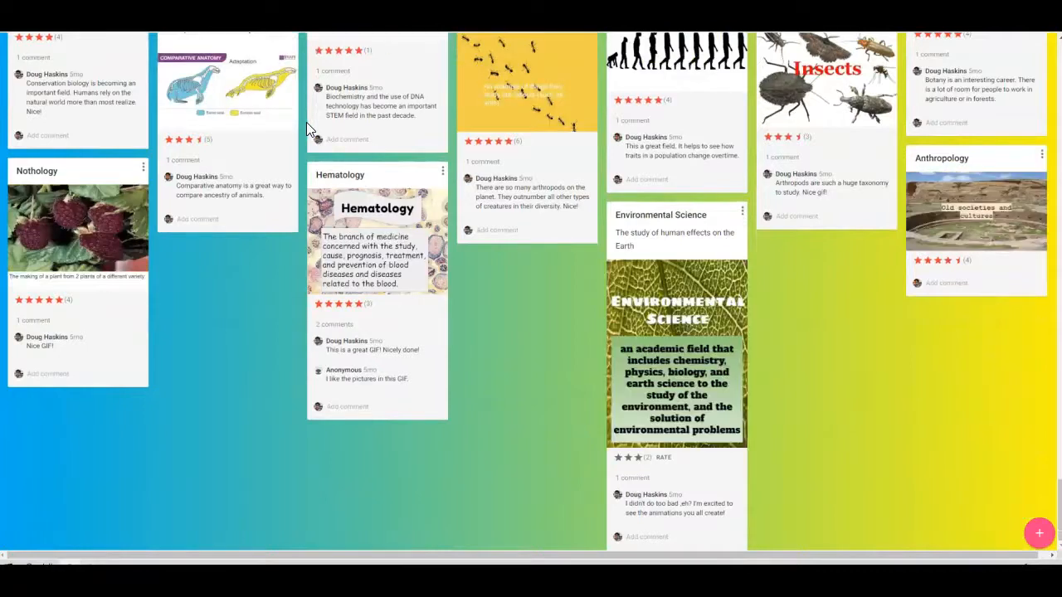
{"action": "scroll", "coordinate": [307, 122], "scroll_direction": "up", "scroll_amount": 5}
{"action": "scroll", "coordinate": [306, 122], "scroll_direction": "up", "scroll_amount": 10}
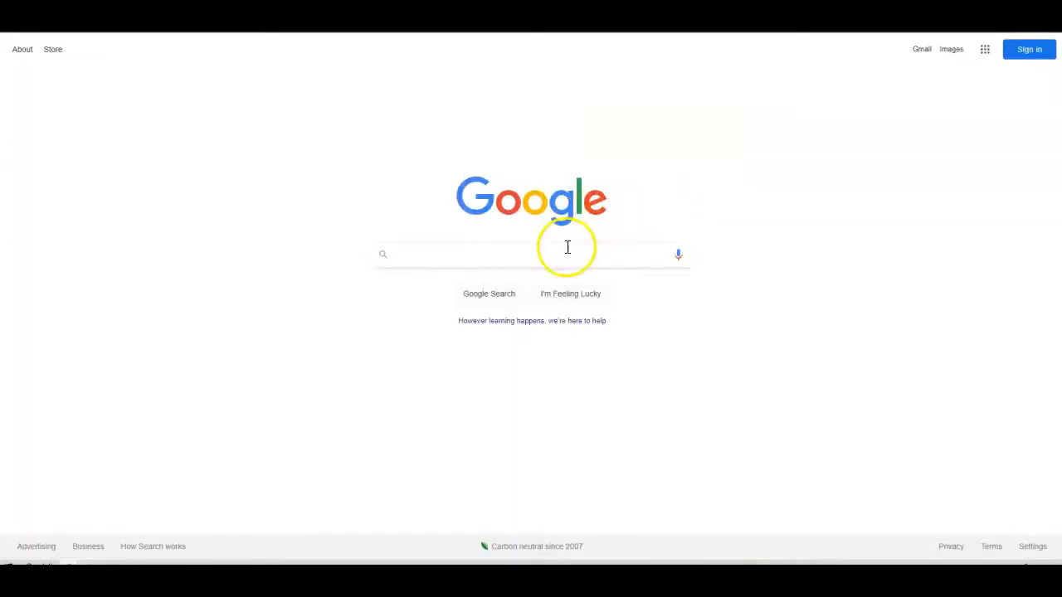
- Search Google for 'GIF maker' and go to the gifmaker.me site
{"action": "left_click", "coordinate": [565, 248]}
{"action": "type", "text": "GIF maker"}
{"action": "key", "text": "Return"}
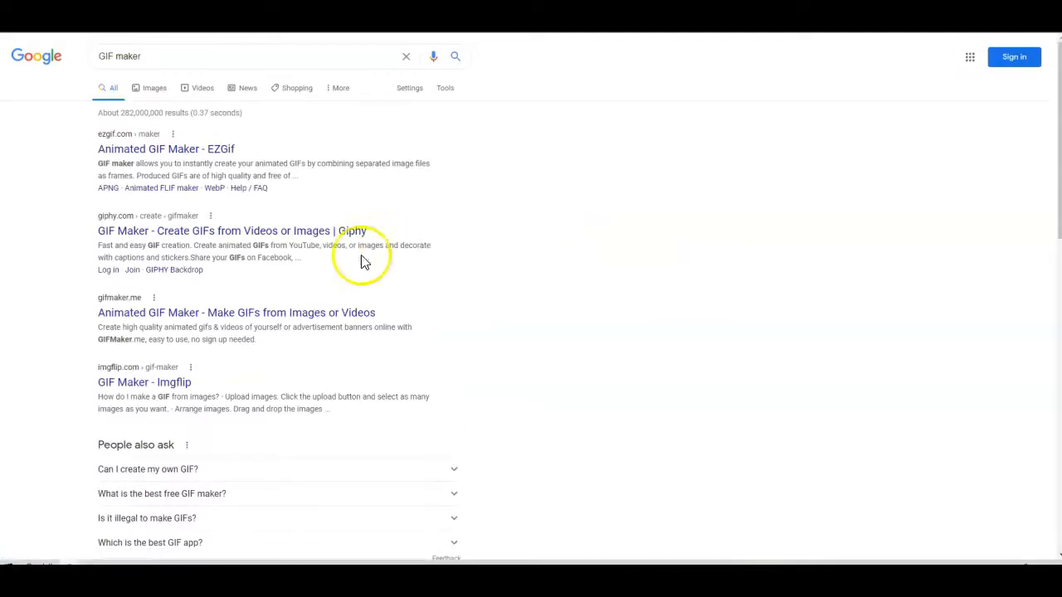
{"action": "left_click", "coordinate": [212, 315]}
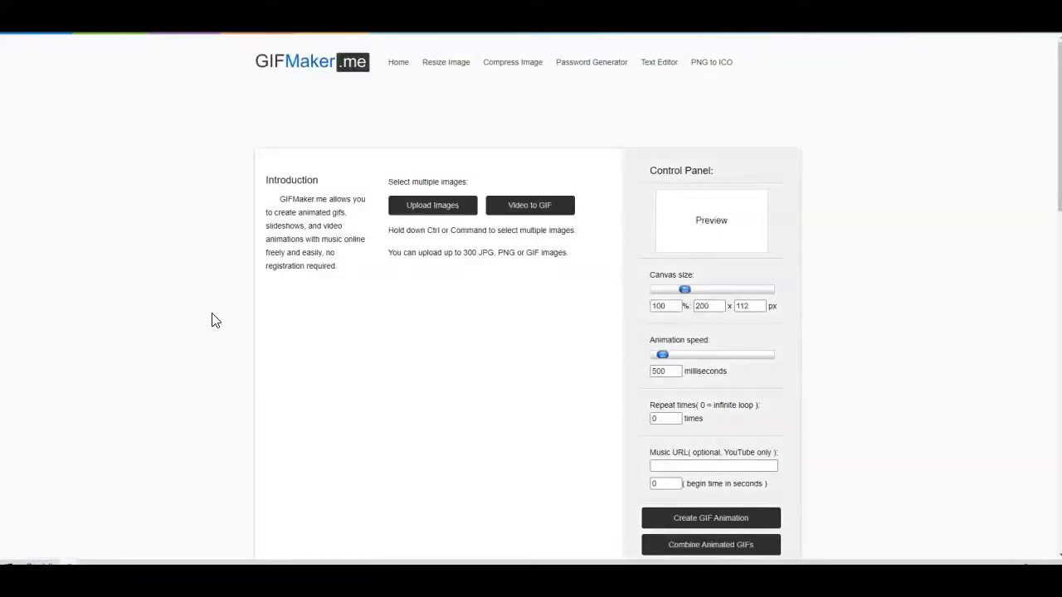
- Upload all four IMG_ cat photos from the photos folder to GIFMaker.me
{"action": "left_click", "coordinate": [412, 209]}
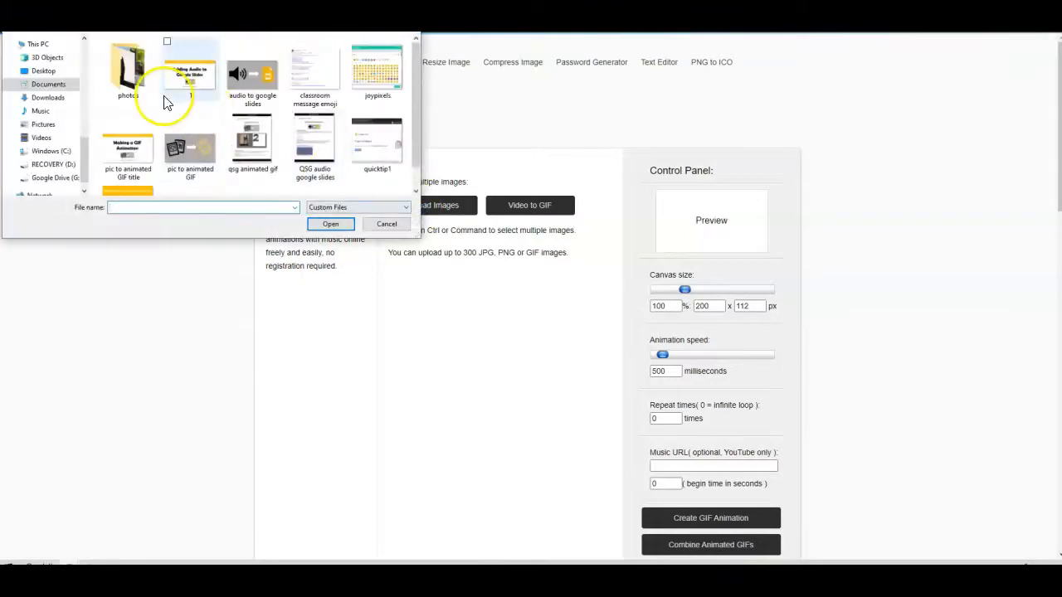
{"action": "double_click", "coordinate": [133, 83]}
{"action": "left_click_drag", "start_coordinate": [379, 142], "coordinate": [138, 73]}
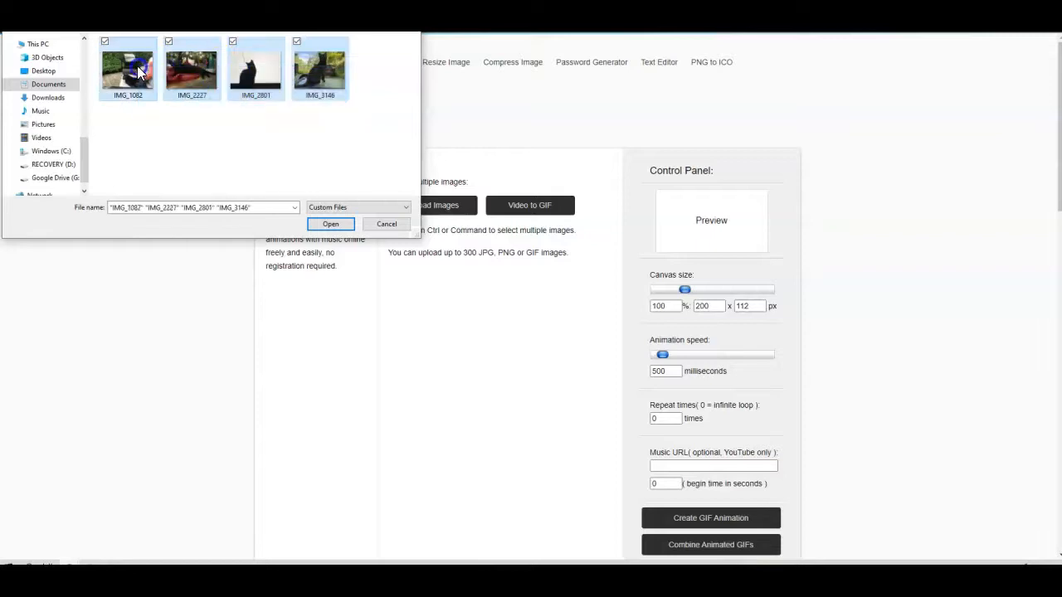
{"action": "left_click", "coordinate": [330, 225]}
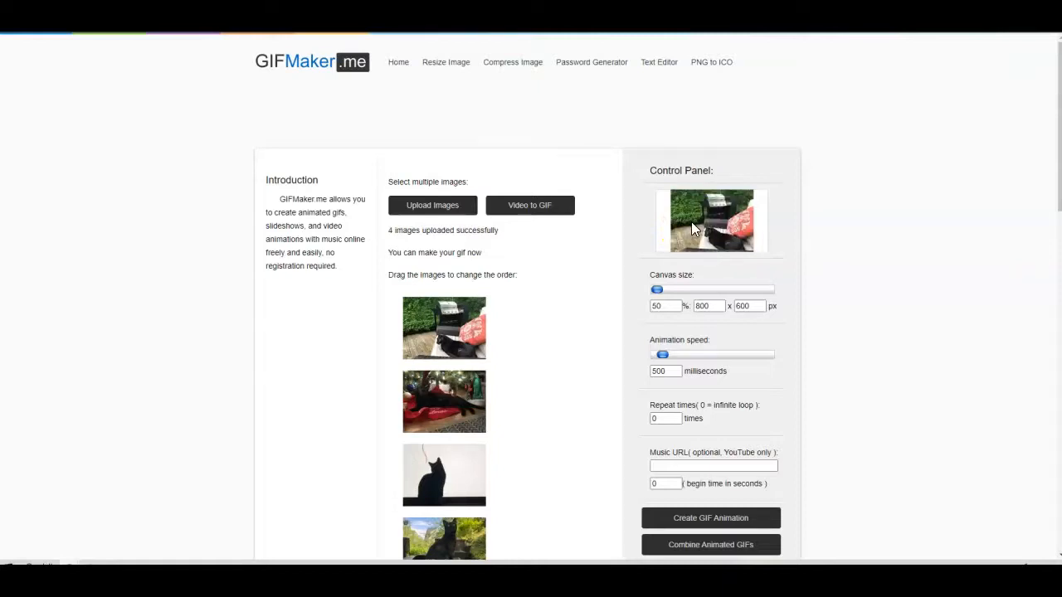
- Raise the animation speed from 500 to 3100 milliseconds per frame
{"action": "left_click", "coordinate": [665, 356]}
{"action": "left_click_drag", "start_coordinate": [665, 356], "coordinate": [674, 358]}
{"action": "left_click_drag", "start_coordinate": [674, 359], "coordinate": [681, 360]}
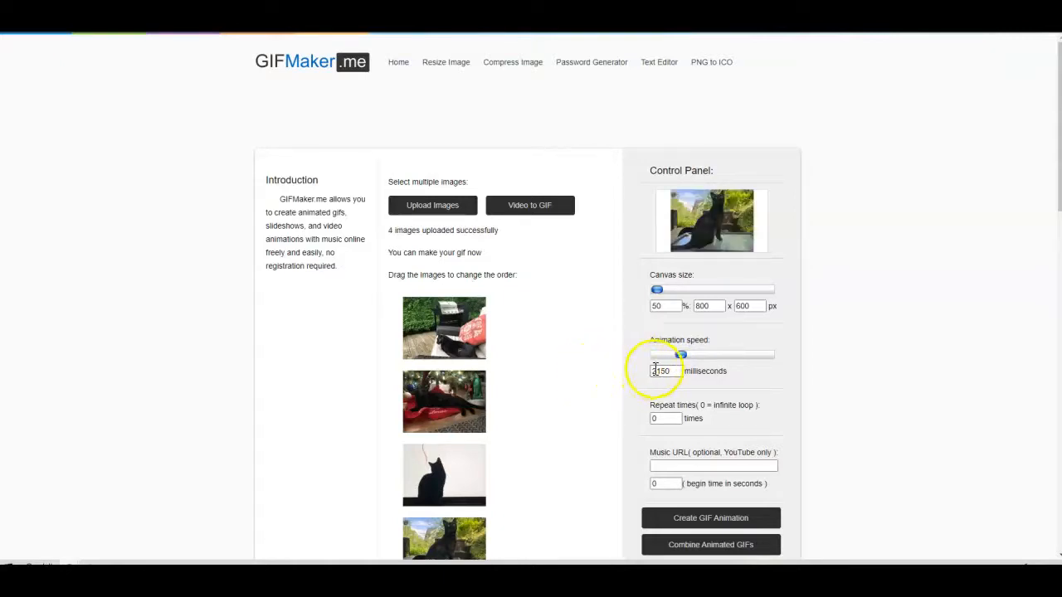
{"action": "left_click_drag", "start_coordinate": [681, 359], "coordinate": [693, 360]}
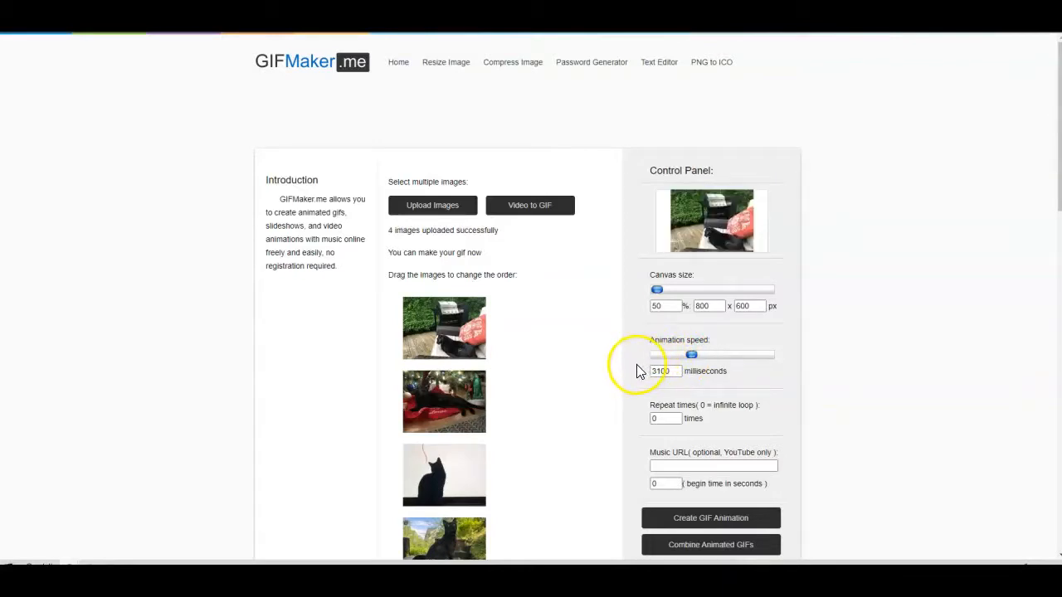
{"action": "scroll", "coordinate": [646, 355], "scroll_direction": "down", "scroll_amount": 1}
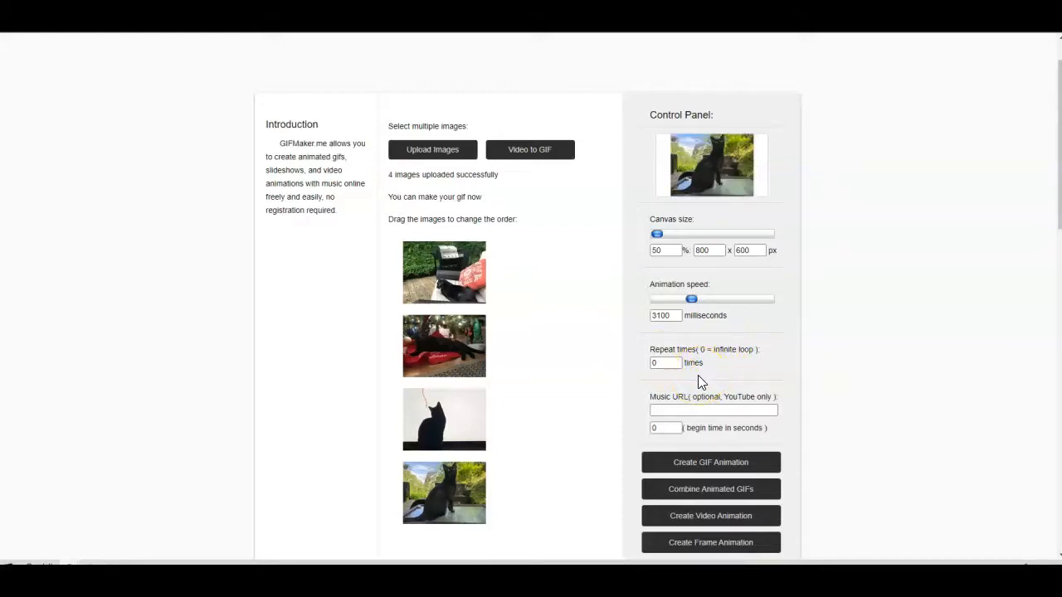
- Move the garden cat photo to the top and the red-blanket cat photo to the end
{"action": "scroll", "coordinate": [698, 381], "scroll_direction": "down", "scroll_amount": 1}
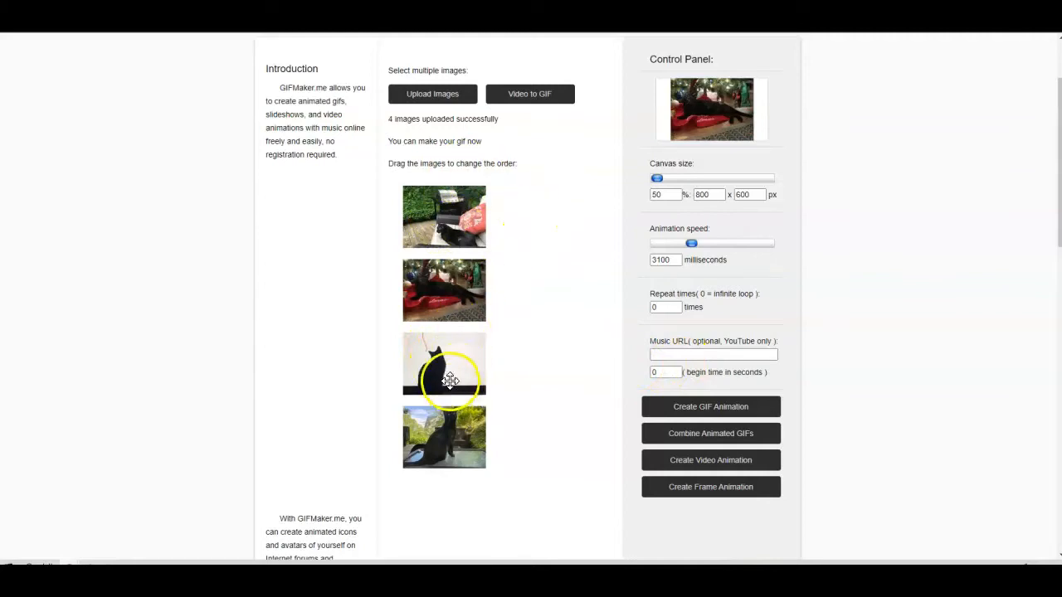
{"action": "left_click_drag", "start_coordinate": [457, 428], "coordinate": [467, 208]}
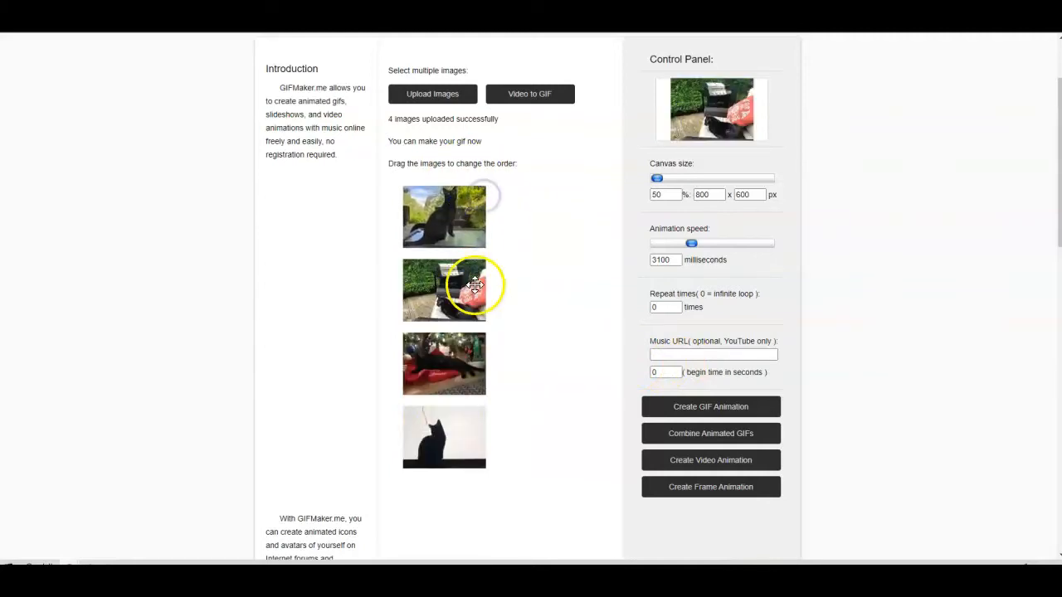
{"action": "left_click_drag", "start_coordinate": [469, 358], "coordinate": [499, 457]}
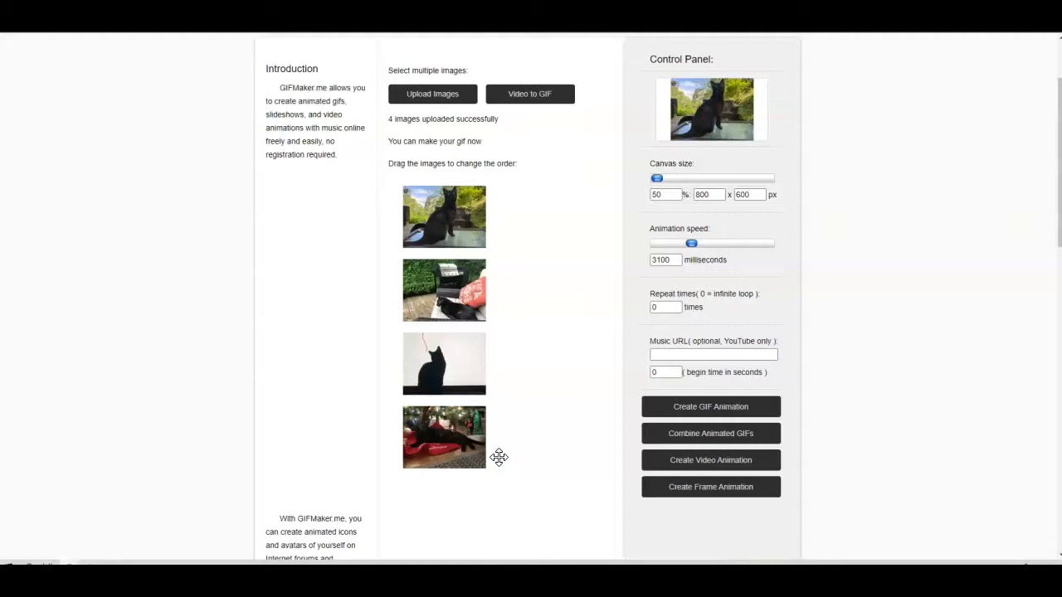
- Upload IMG_3146 as a fifth photo and place it second in the frame order
{"action": "left_click", "coordinate": [448, 108]}
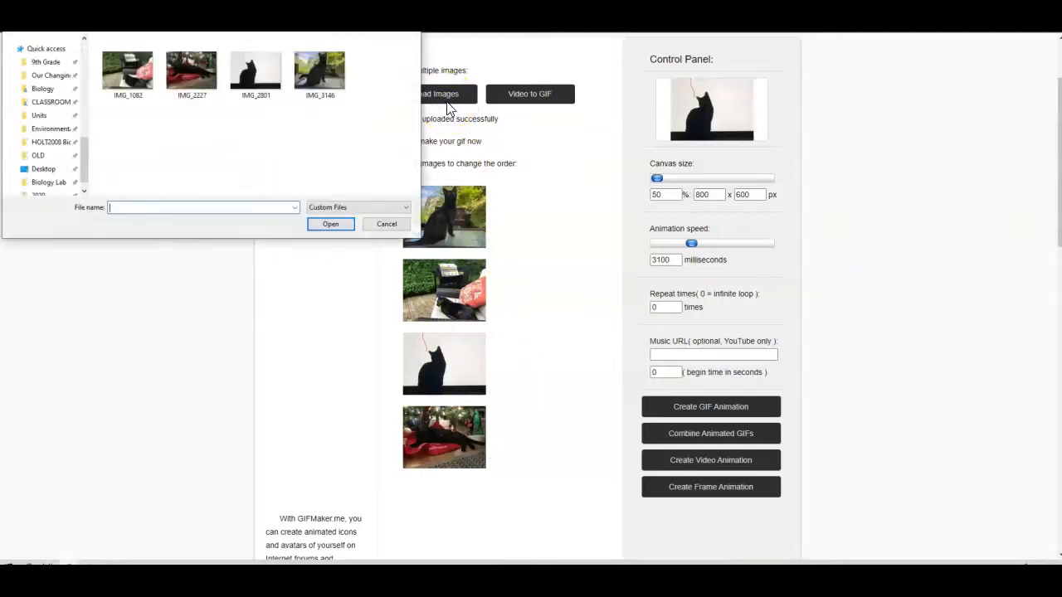
{"action": "left_click", "coordinate": [319, 60]}
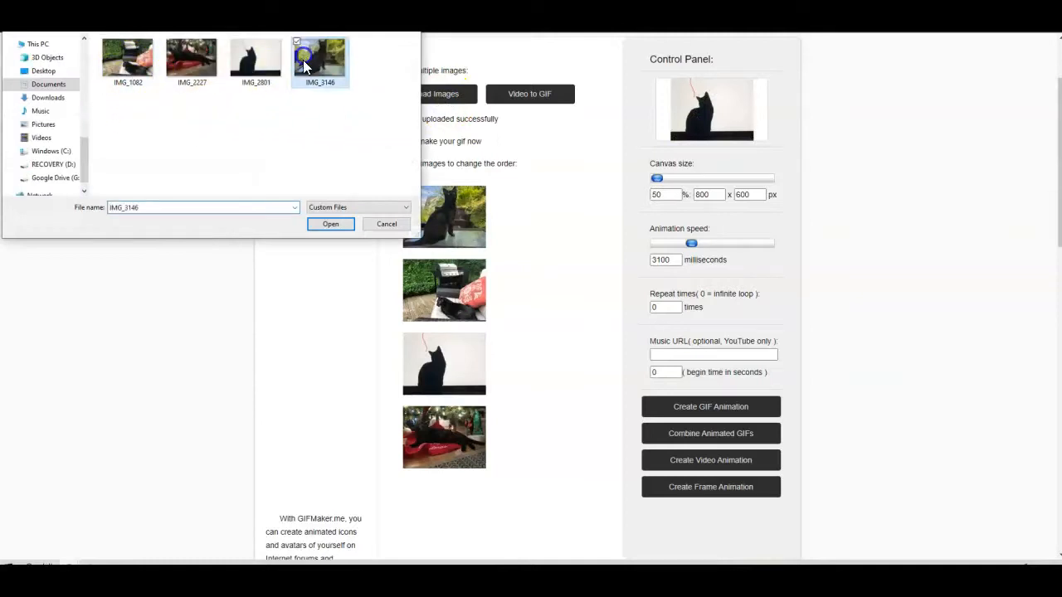
{"action": "left_click", "coordinate": [336, 224]}
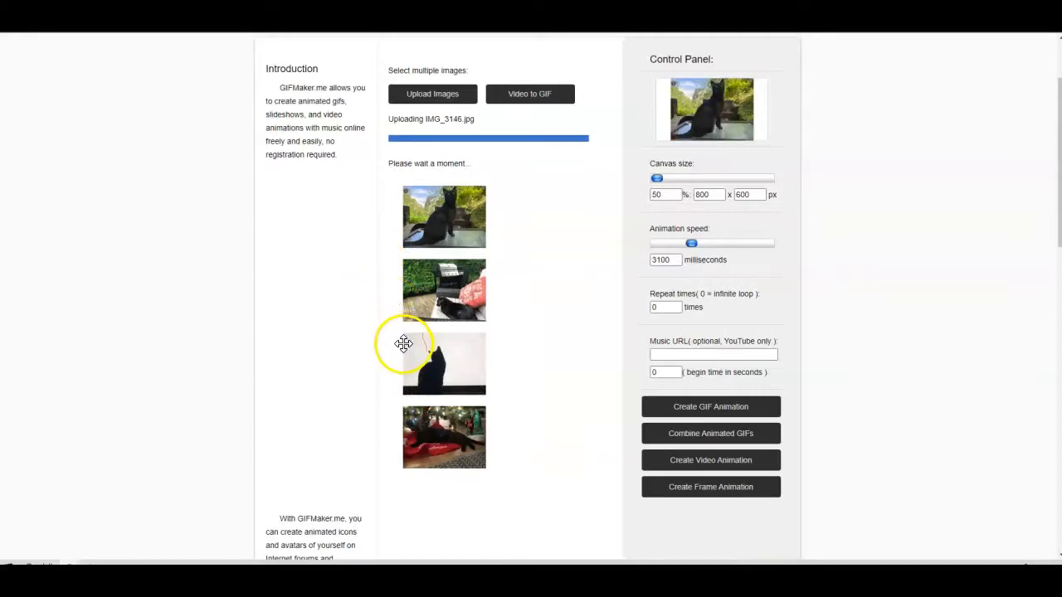
{"action": "left_click_drag", "start_coordinate": [464, 497], "coordinate": [479, 280]}
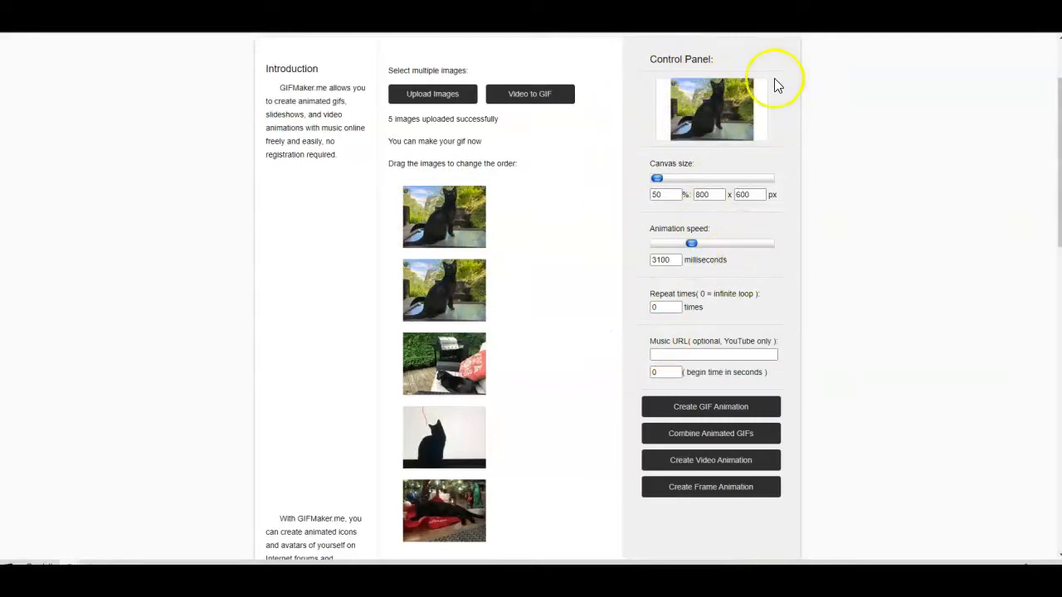
- Create the GIF animation from the five cat frames and scroll to the View and Download links
{"action": "left_click", "coordinate": [703, 415]}
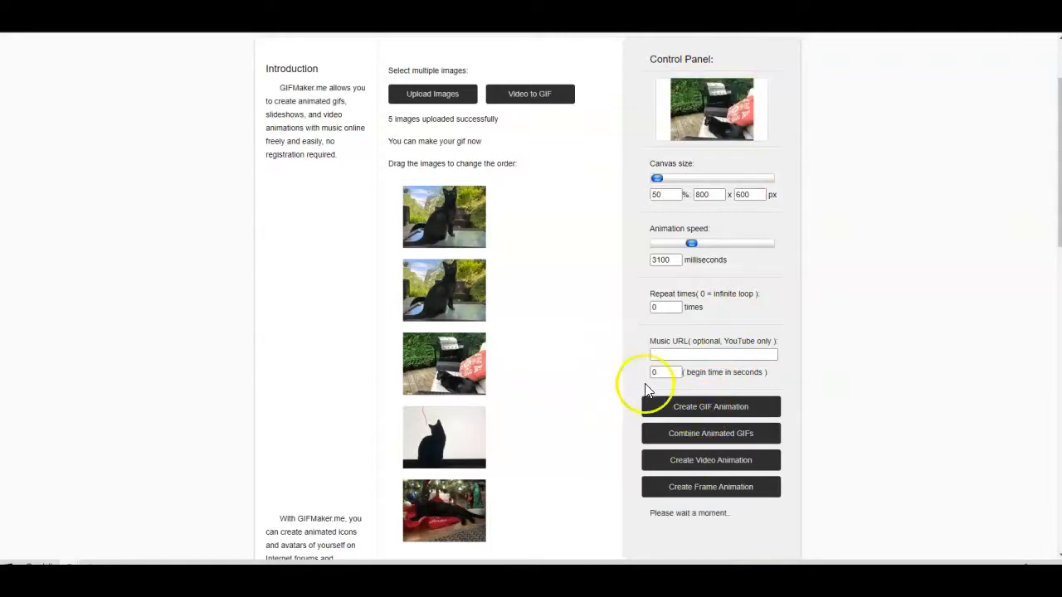
{"action": "scroll", "coordinate": [674, 403], "scroll_direction": "down", "scroll_amount": 1}
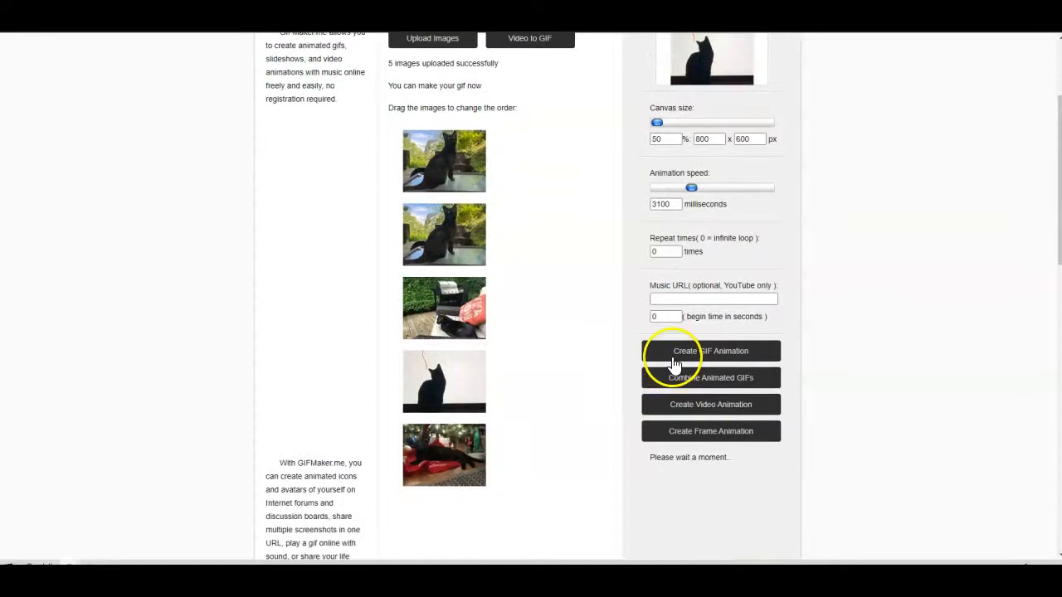
{"action": "scroll", "coordinate": [660, 397], "scroll_direction": "down", "scroll_amount": 2}
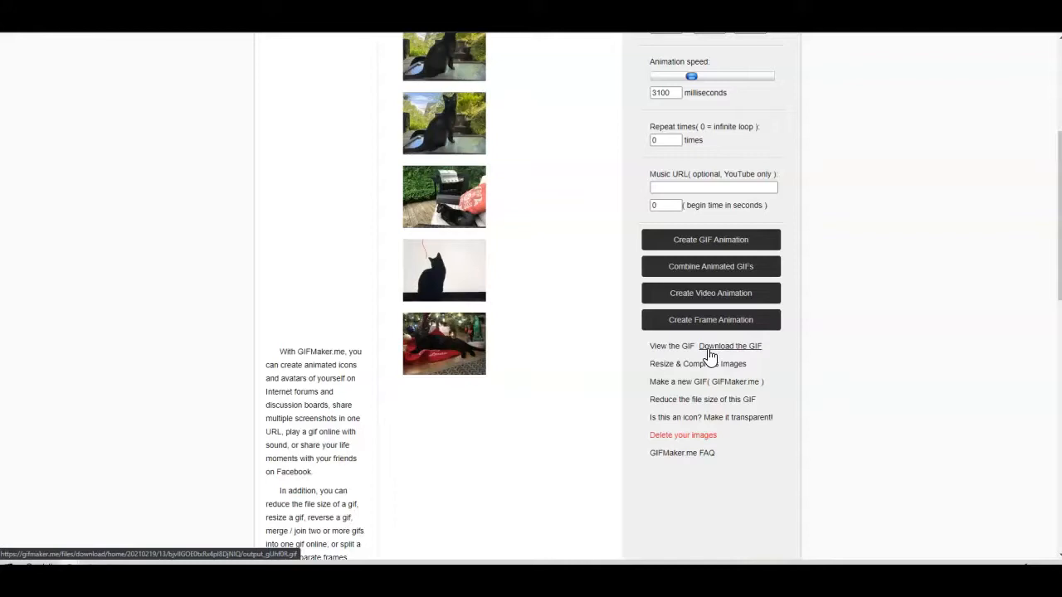
{"action": "left_click", "coordinate": [664, 346]}
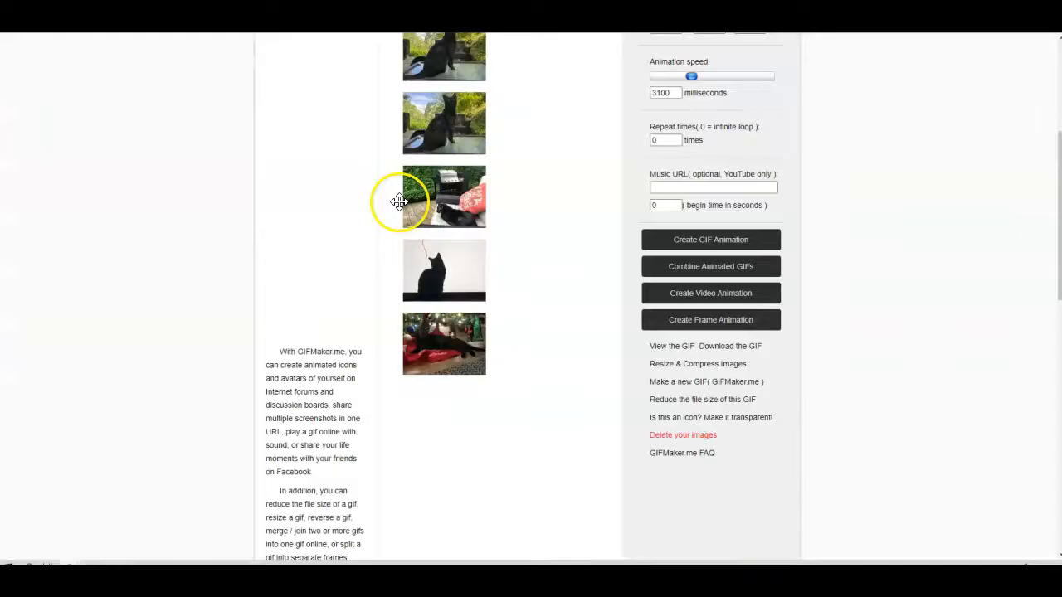
{"action": "scroll", "coordinate": [401, 202], "scroll_direction": "up", "scroll_amount": 1}
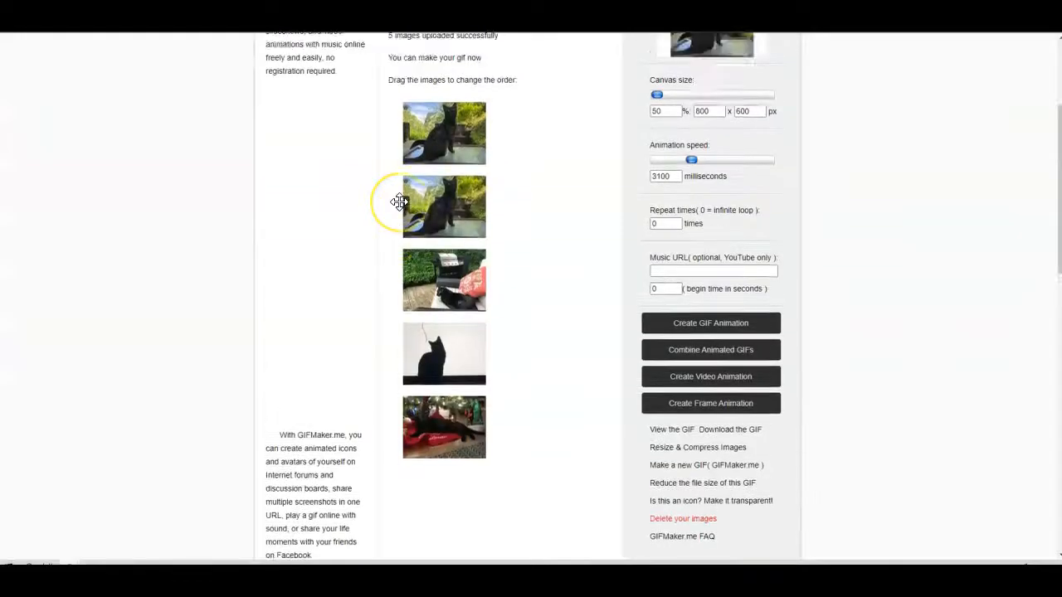
{"action": "scroll", "coordinate": [399, 202], "scroll_direction": "up", "scroll_amount": 3}
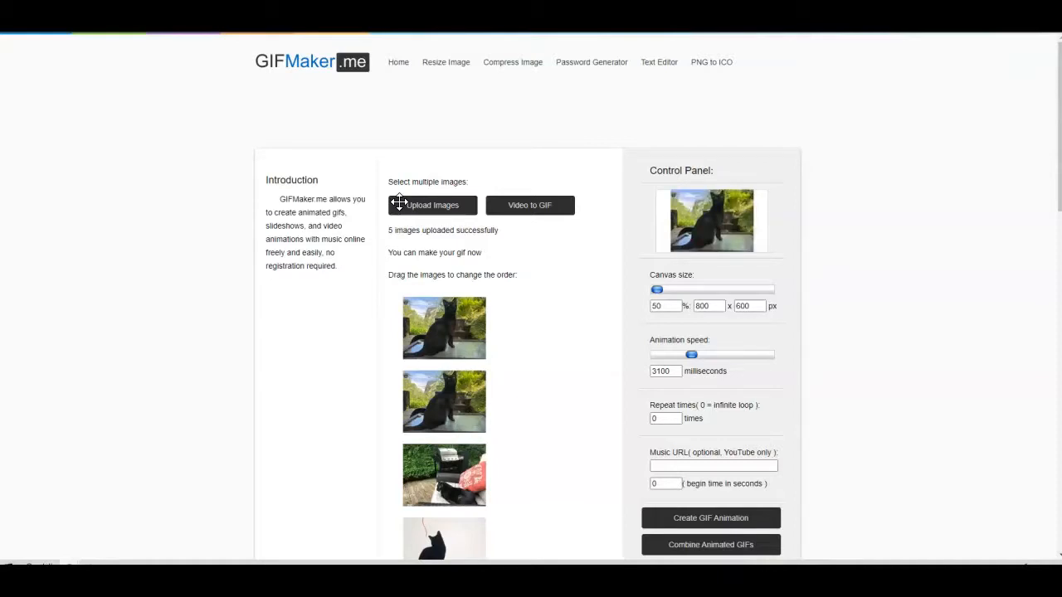
{"action": "left_click", "coordinate": [396, 202]}
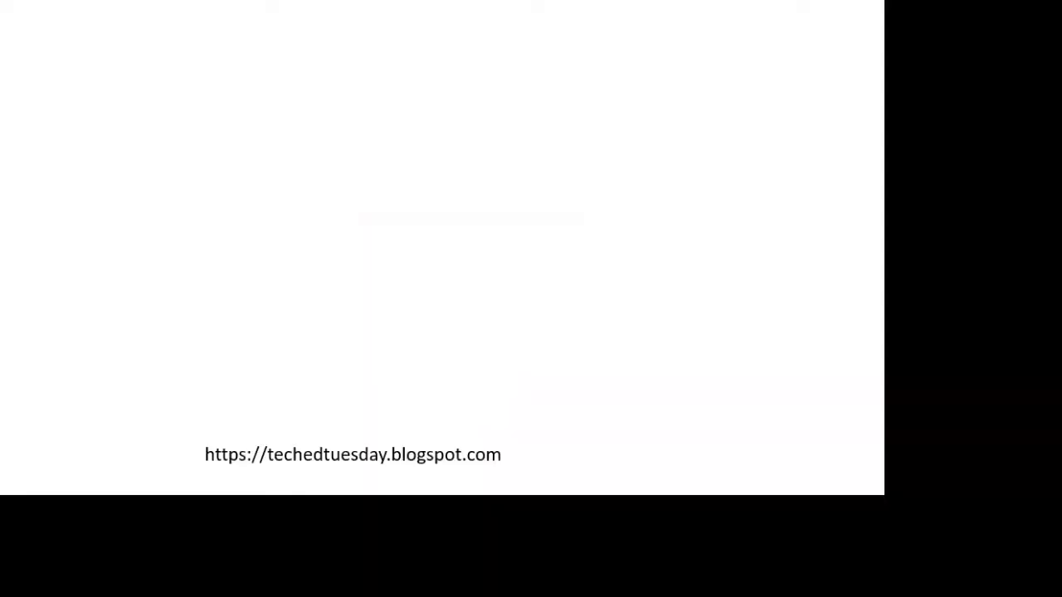